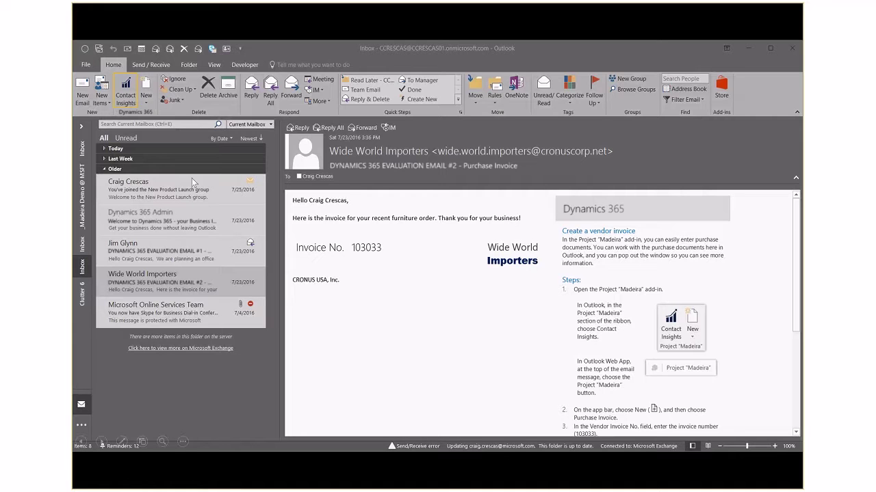
Show Wide World Importers' Dynamics 365 vendor details and its buy-from history: 3 invoices, 49 posted
left_click(127, 91)
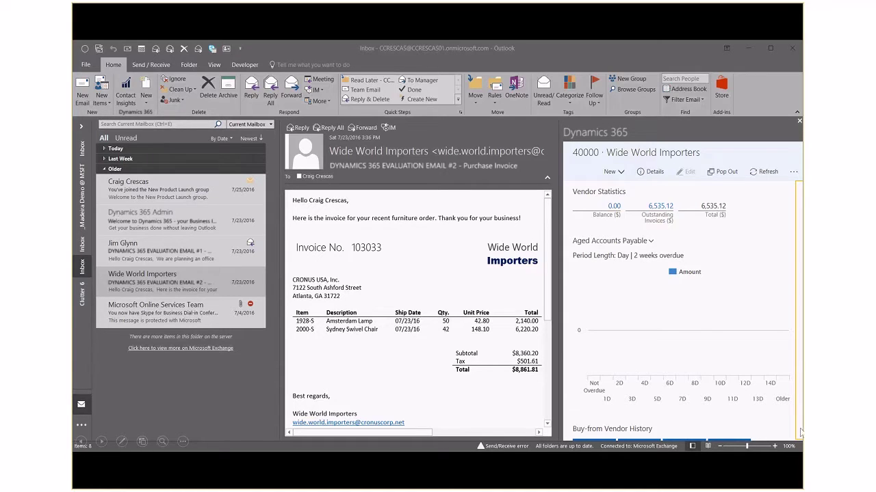
scroll(800, 433, "down", 3)
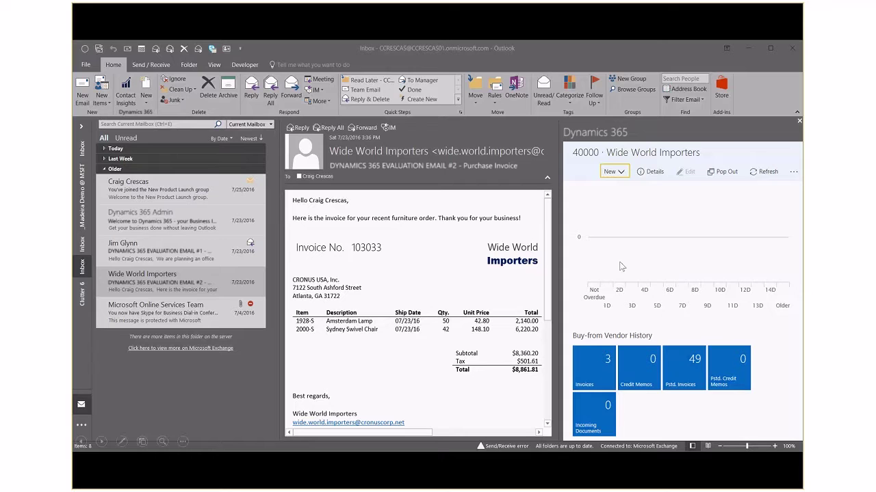
Start a new Wide World Importers purchase invoice with vendor invoice number 103033
left_click(619, 171)
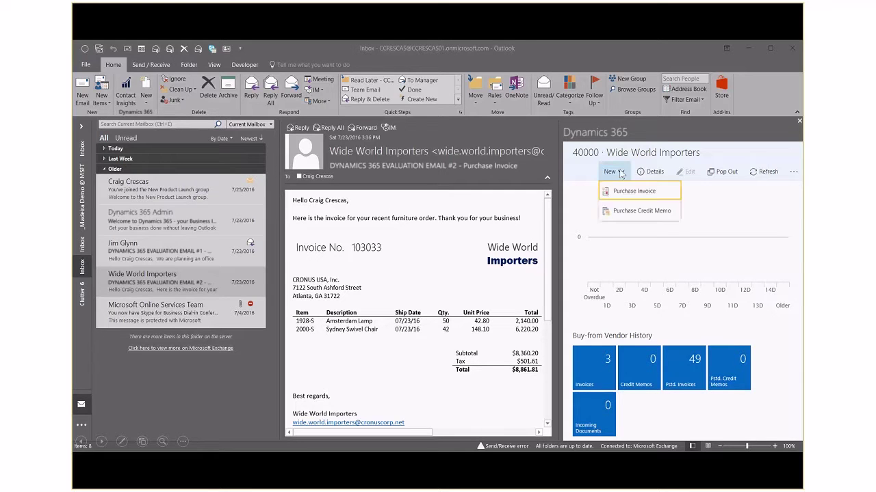
left_click(623, 193)
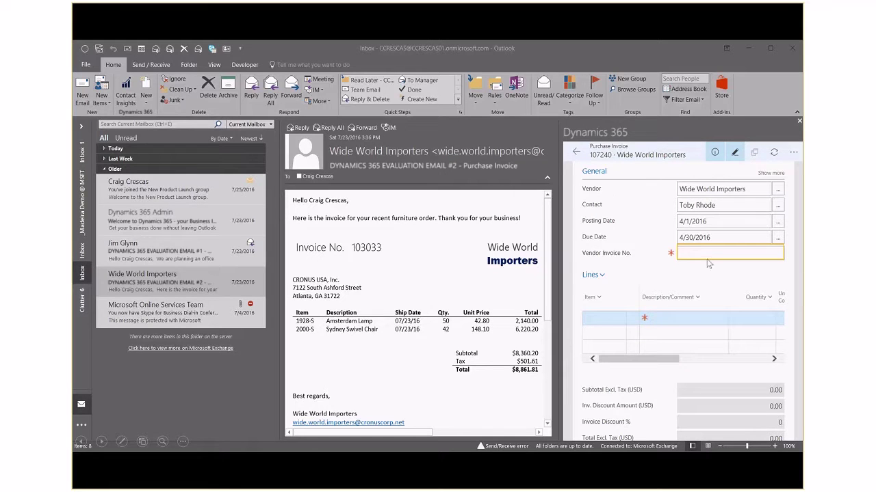
type("103033")
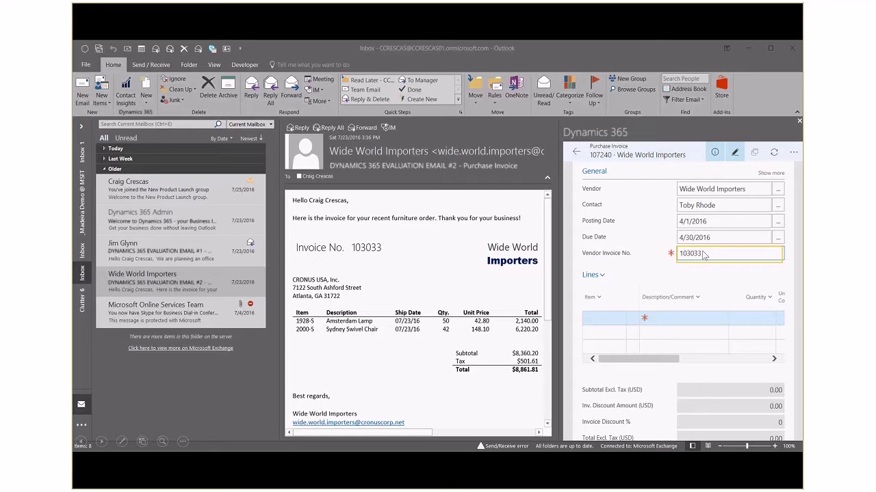
Add invoice lines for 50 AMSTERDAM Lamps and 42 of item 2000-S (green SYDNEY Swivel Chair)
left_click(727, 321)
type("amsterdam")
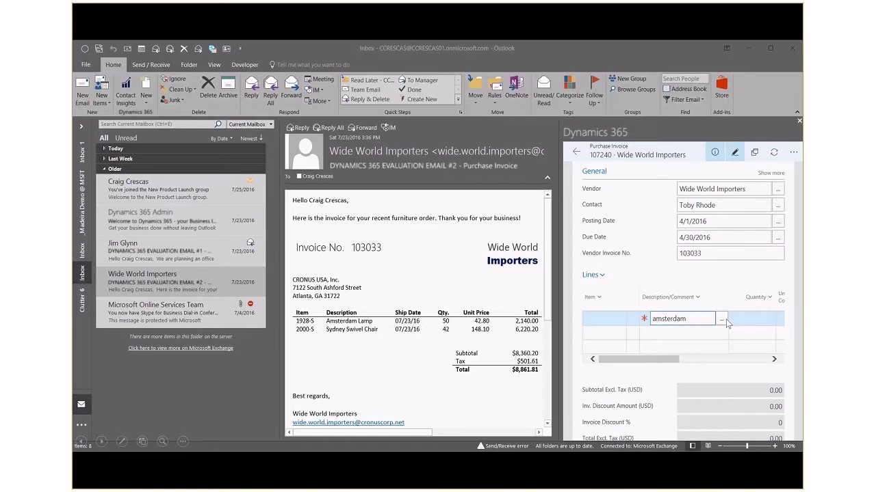
left_click(750, 323)
type("50")
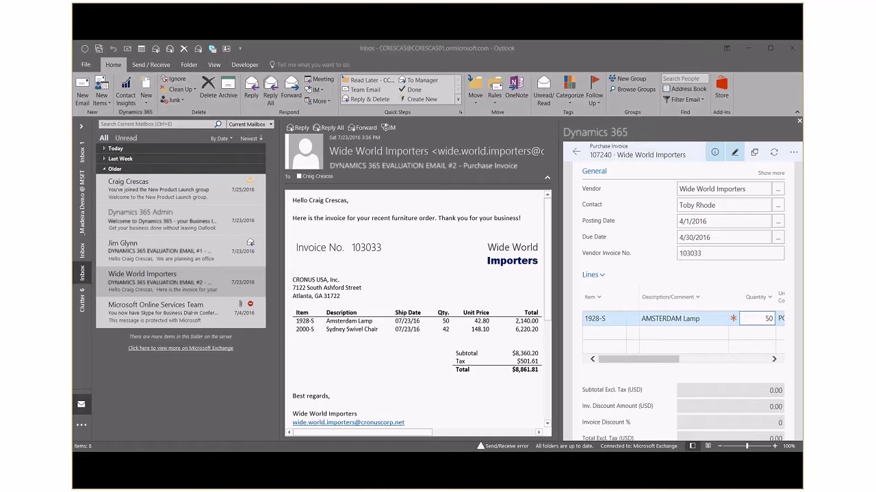
key("Return")
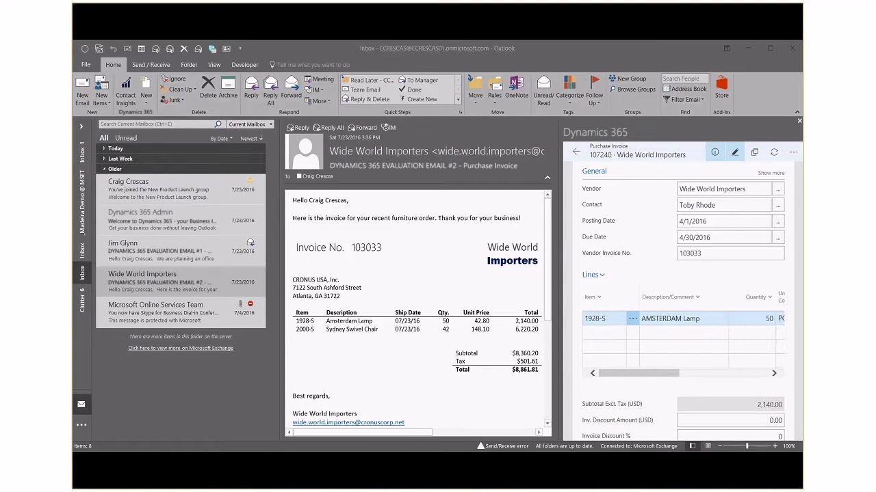
left_click(669, 331)
type("2000-S")
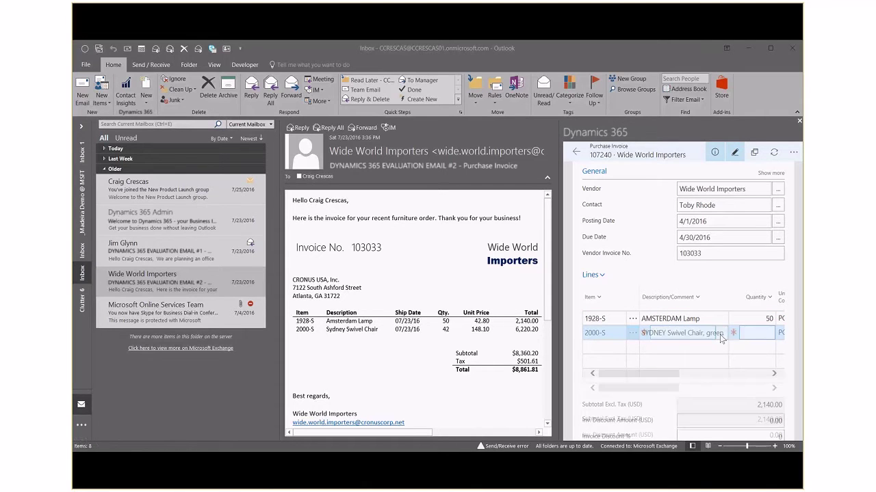
key("Tab")
type("42")
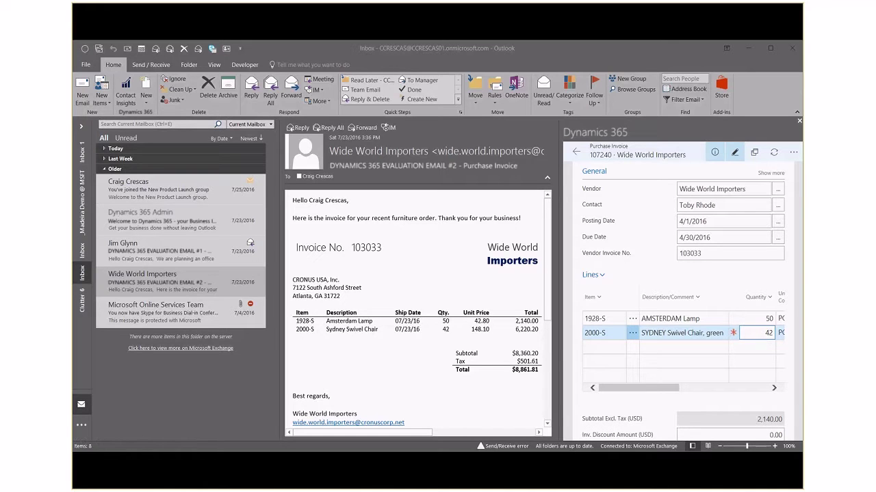
Post invoice 103033, producing posted purchase invoice 108002 for 8,861.81
left_click(791, 151)
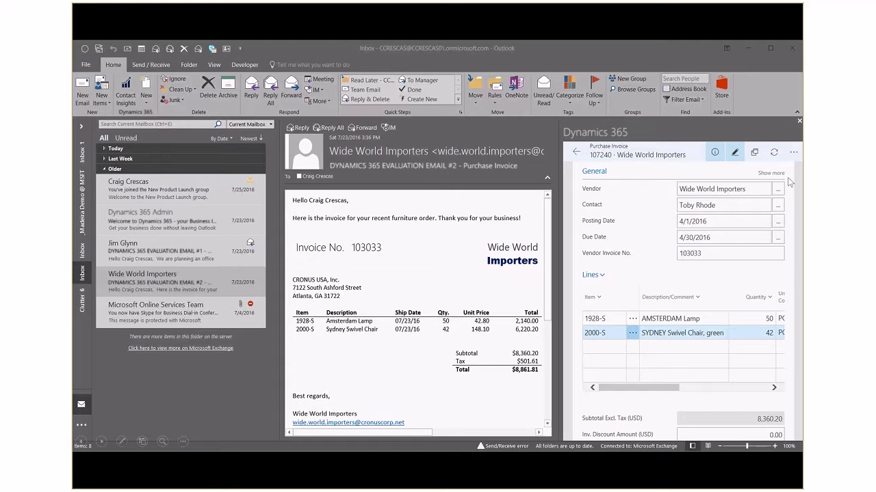
left_click(794, 158)
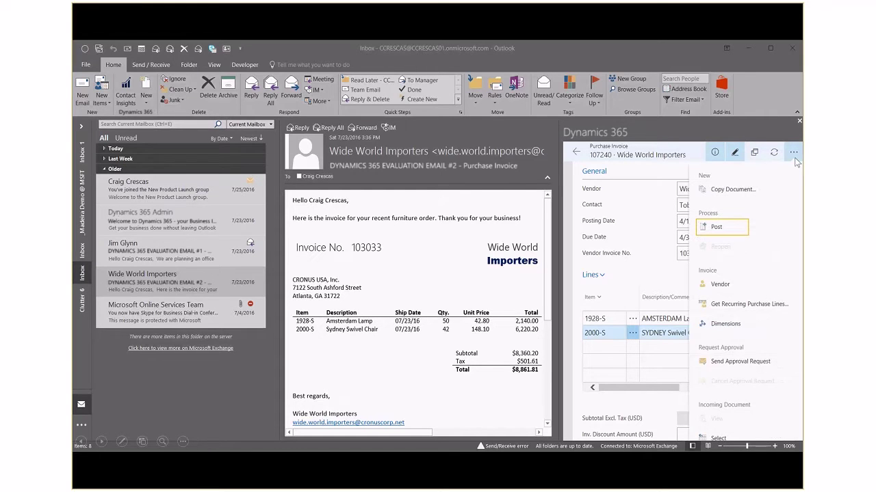
left_click(712, 226)
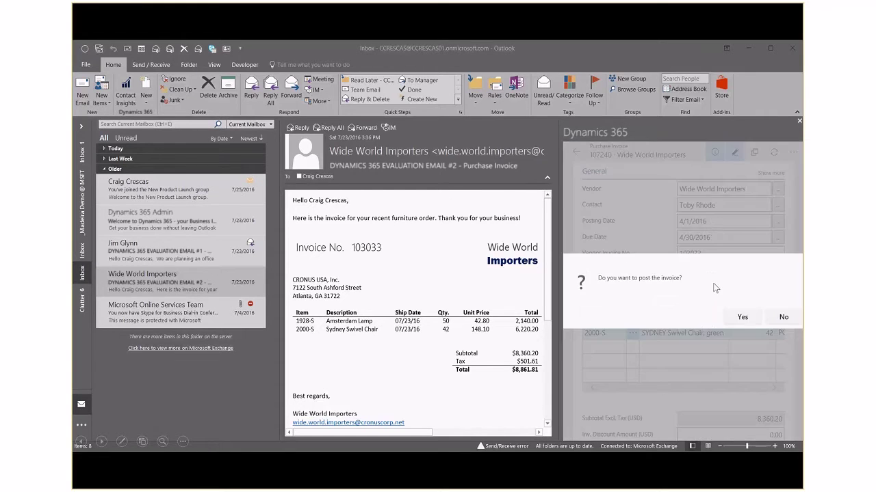
left_click(744, 319)
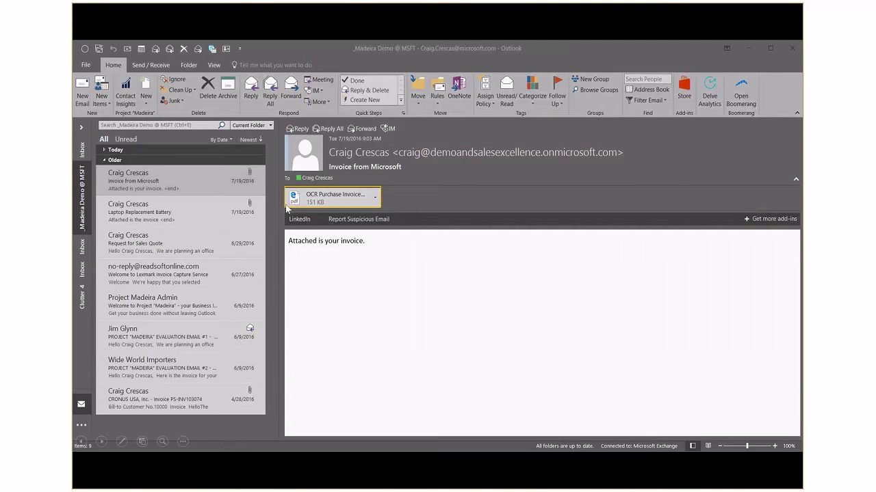
Preview the attached OCR PDF, Graphic Design Institute invoice 124 for 10 ATHENS desks, then close it
double_click(307, 199)
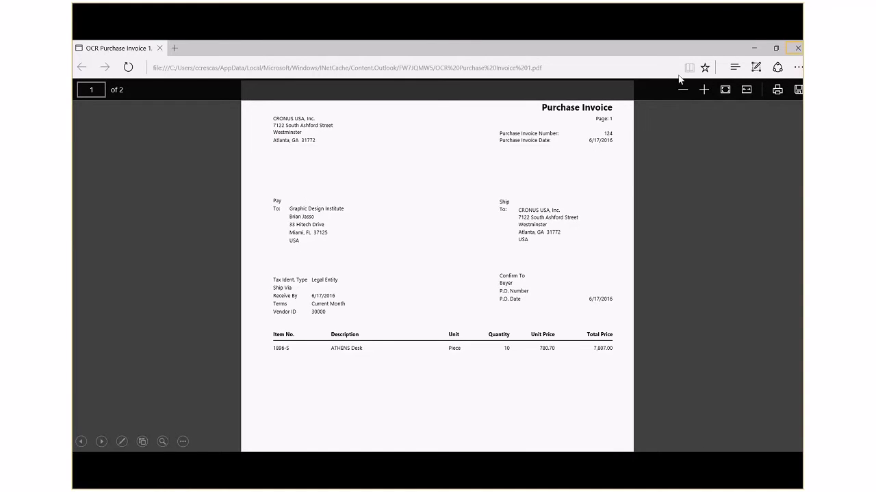
left_click(753, 47)
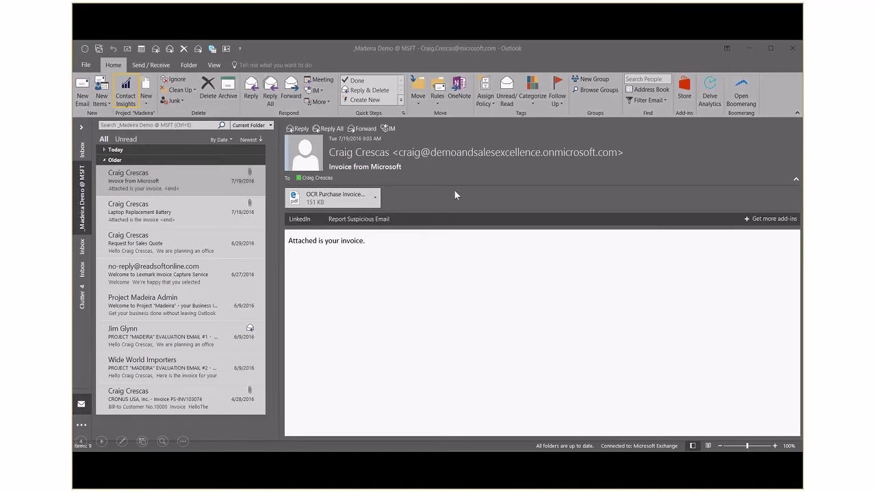
Send OCR Purchase Invoice 1.pdf from Microsoft Corp's vendor pane to Incoming Documents
left_click(126, 95)
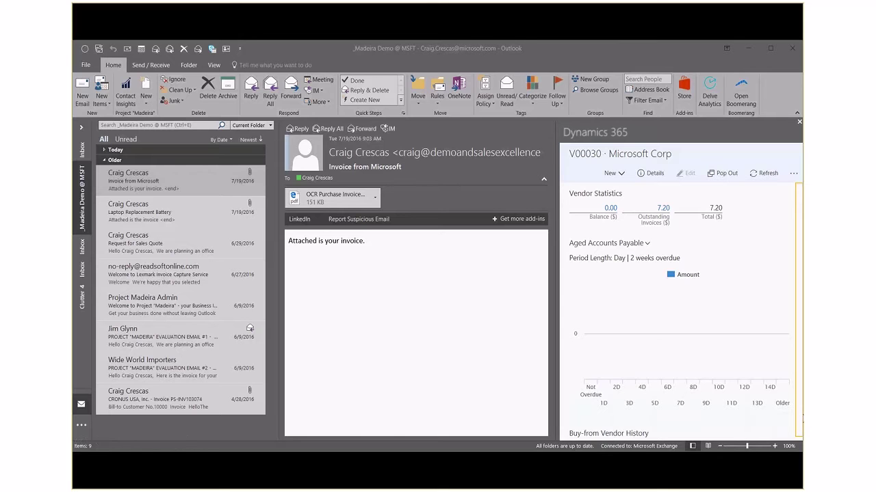
scroll(797, 307, "down", 1)
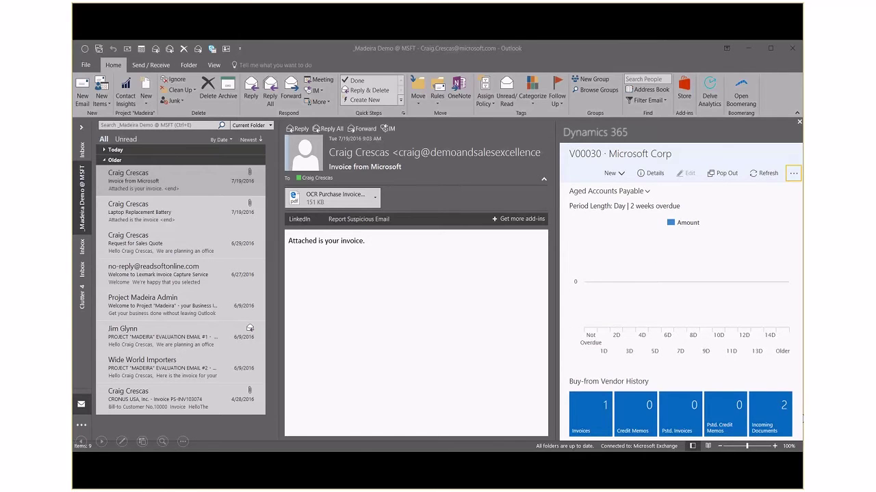
left_click(793, 173)
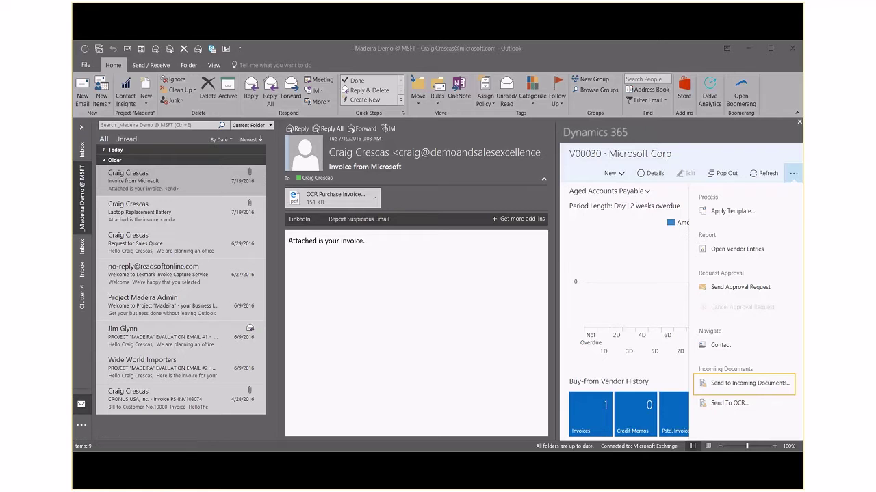
left_click(764, 384)
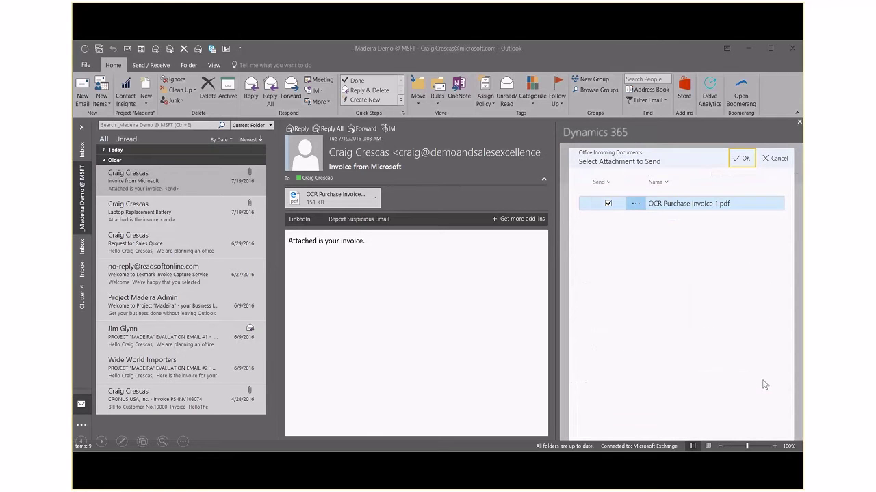
key("Return")
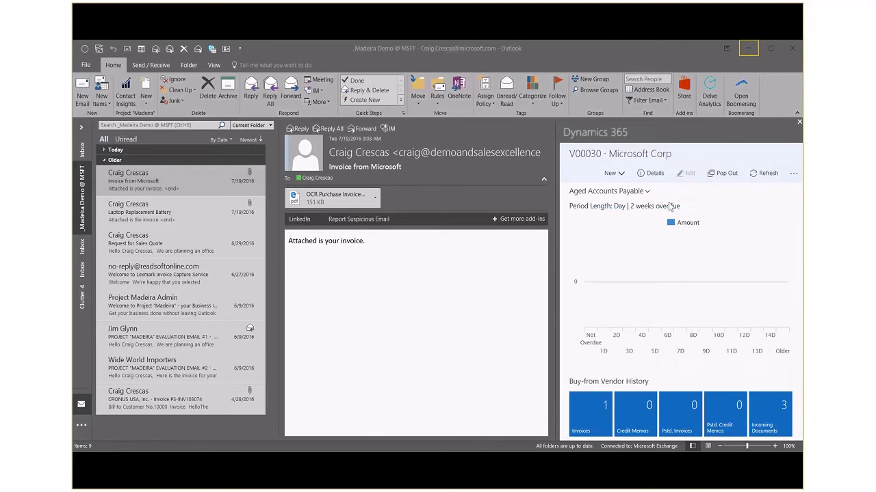
Minimize Outlook and open the My Incoming Documents list in Dynamics 365
left_click(746, 51)
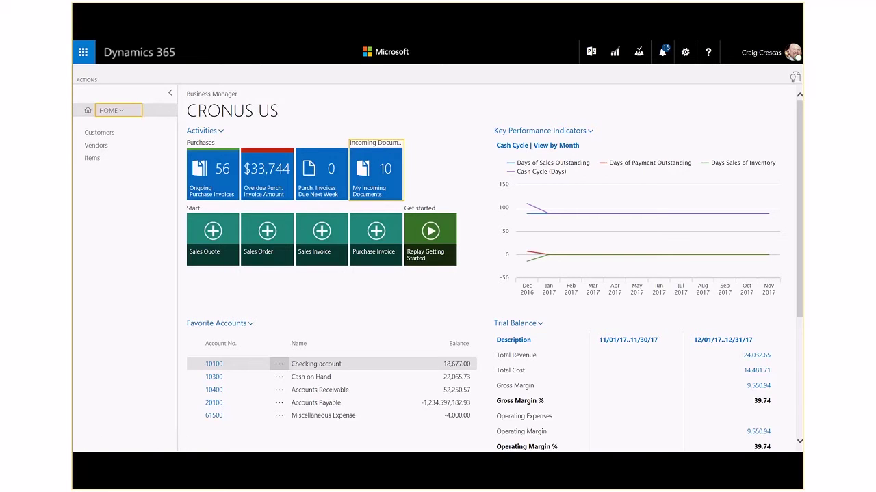
left_click(371, 177)
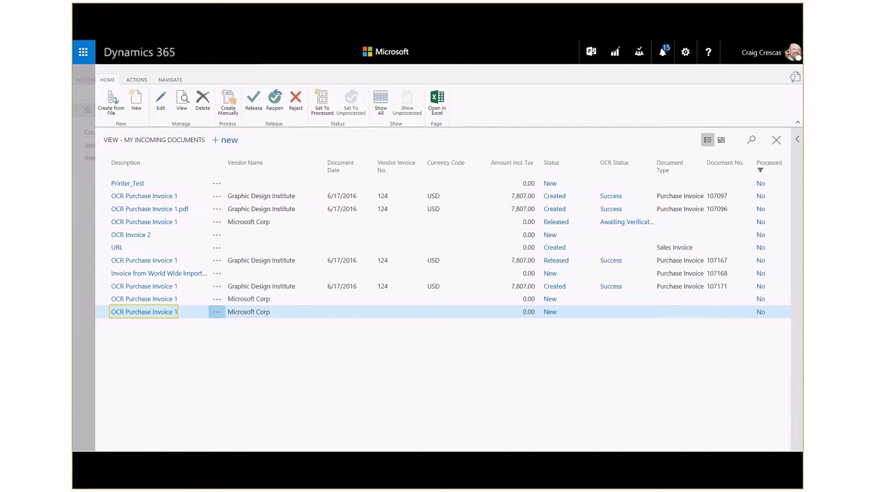
Send Microsoft Corp's OCR Purchase Invoice 1 to the OCR service and receive purchase invoice 107172
left_click(156, 312)
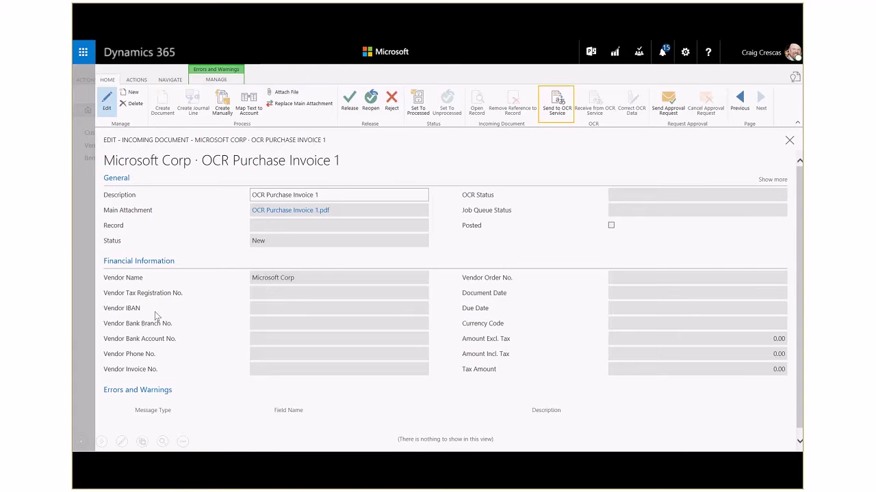
left_click(560, 113)
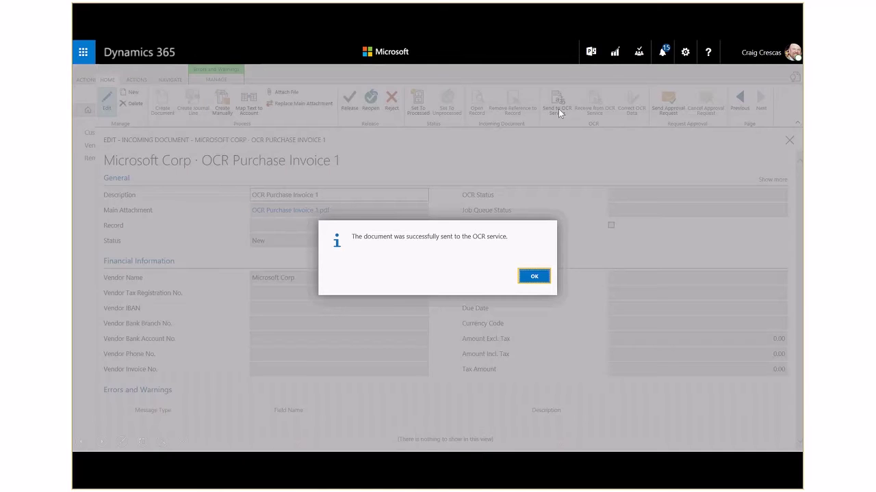
left_click(534, 276)
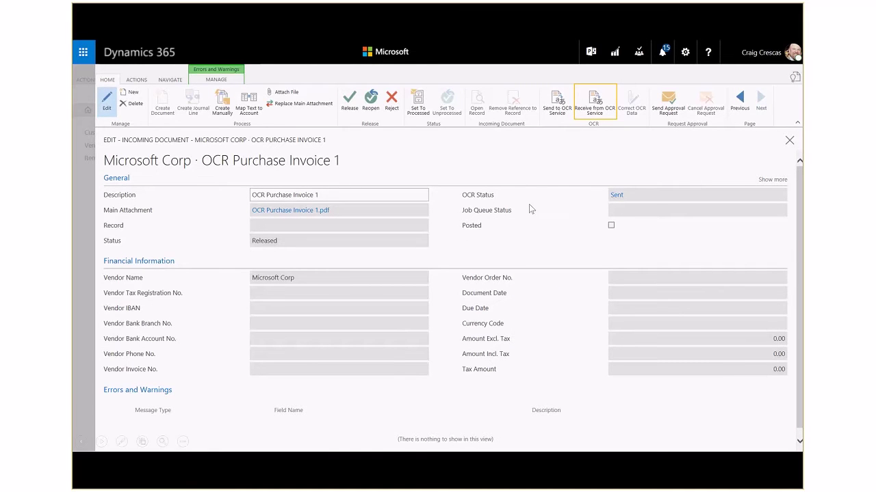
left_click(593, 113)
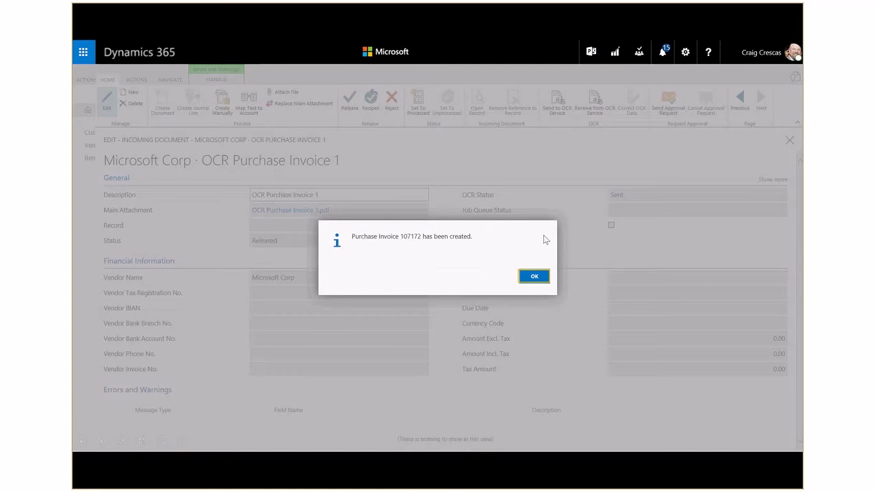
left_click(533, 277)
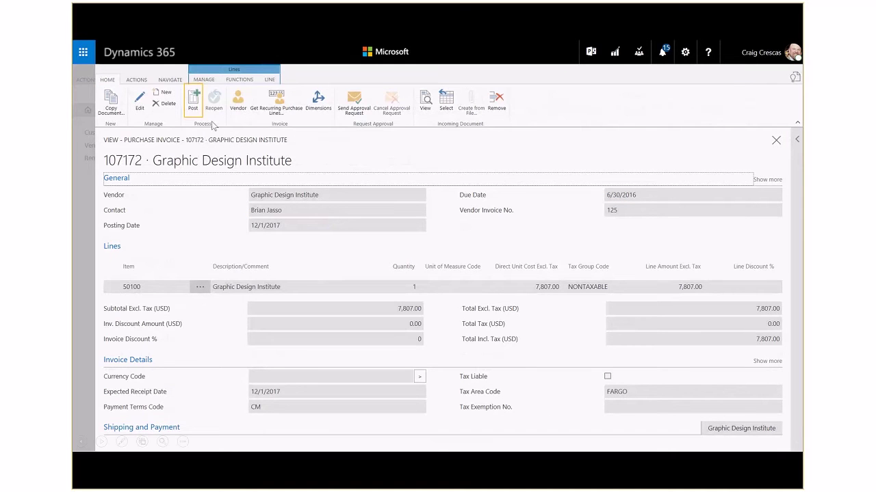
Post purchase invoice 107172 as 108018 for 7,807.00 and view the posted invoice
left_click(199, 109)
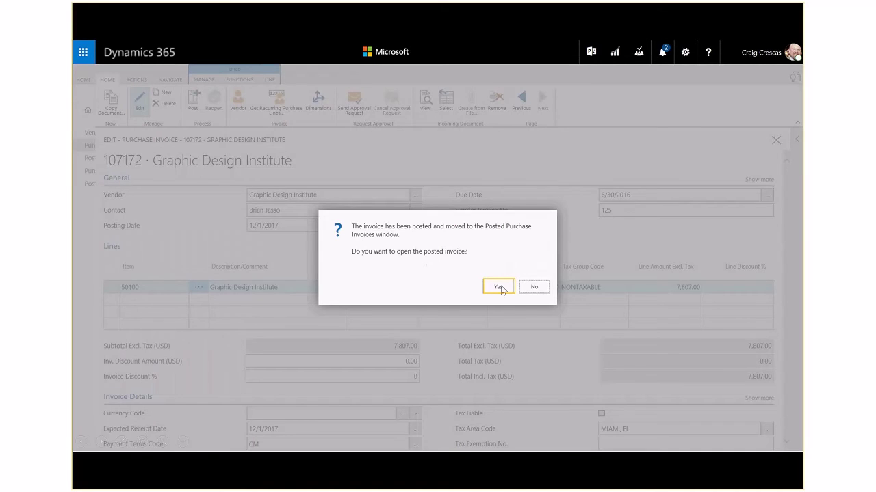
left_click(502, 289)
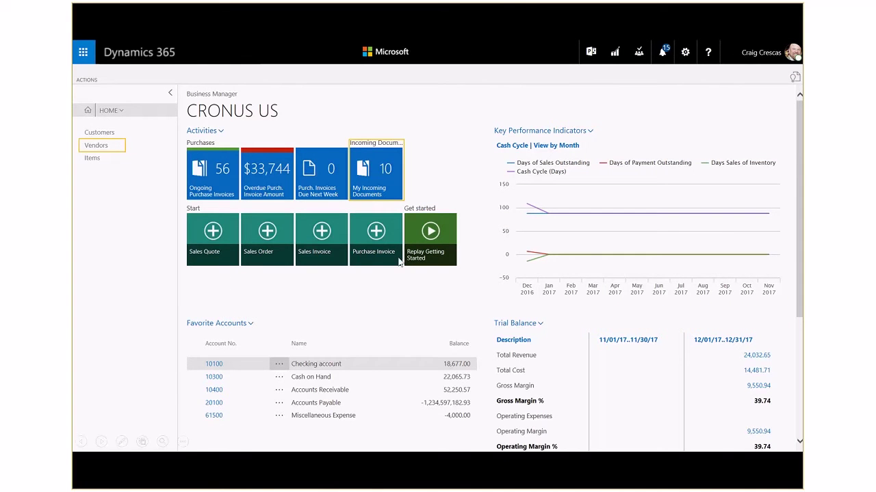
Open Graphic Design Institute's vendor card and drill into its 16,650.70 balance ledger entries
left_click(96, 146)
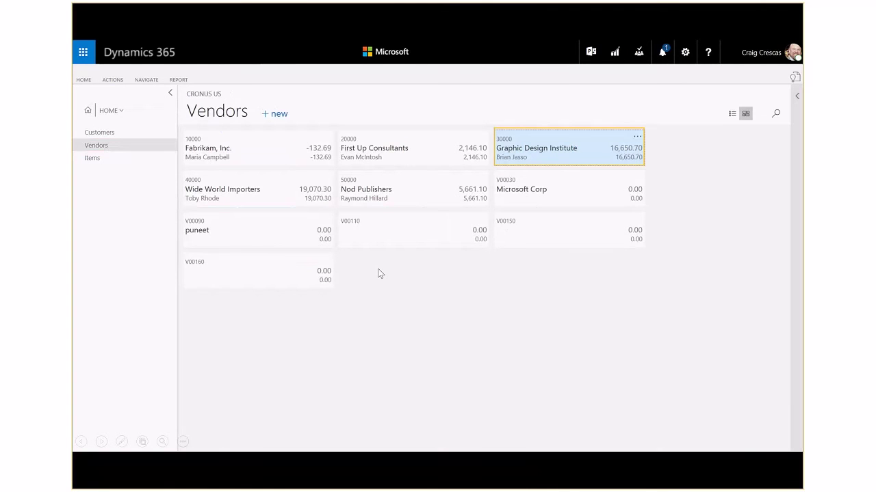
left_click(534, 155)
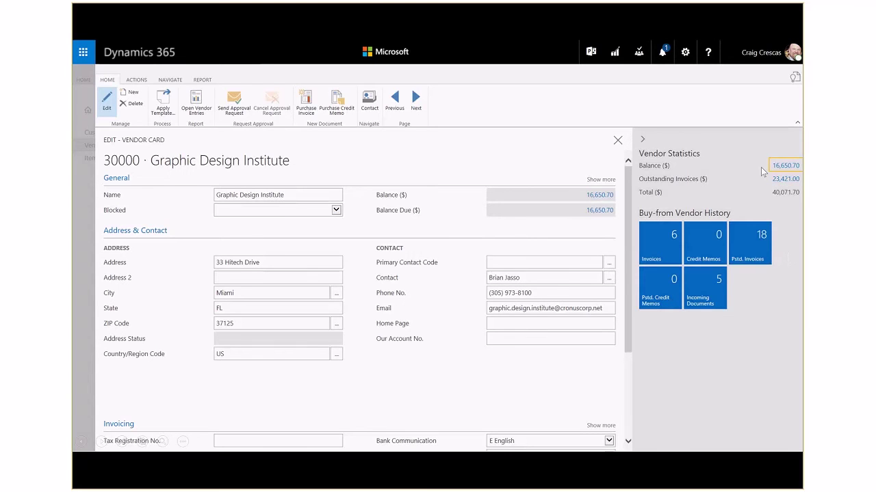
left_click(781, 167)
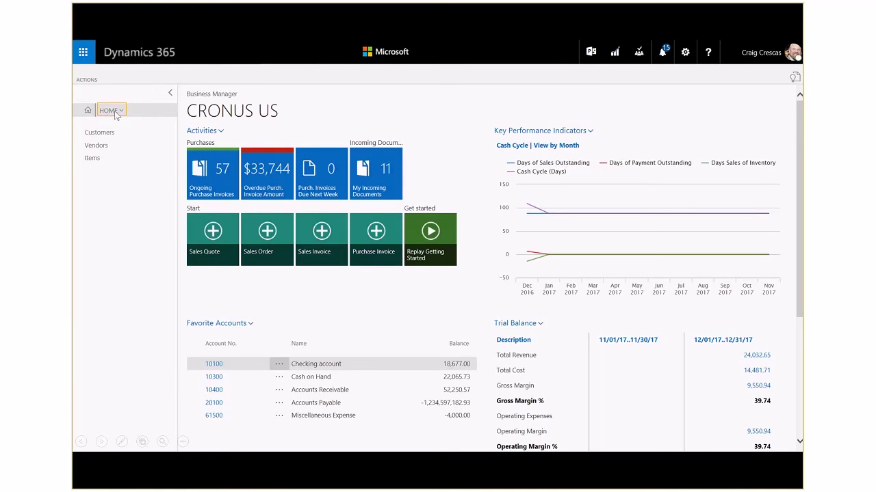
Open the PMT REG payment journal, paying from World Wide Bank
left_click(115, 111)
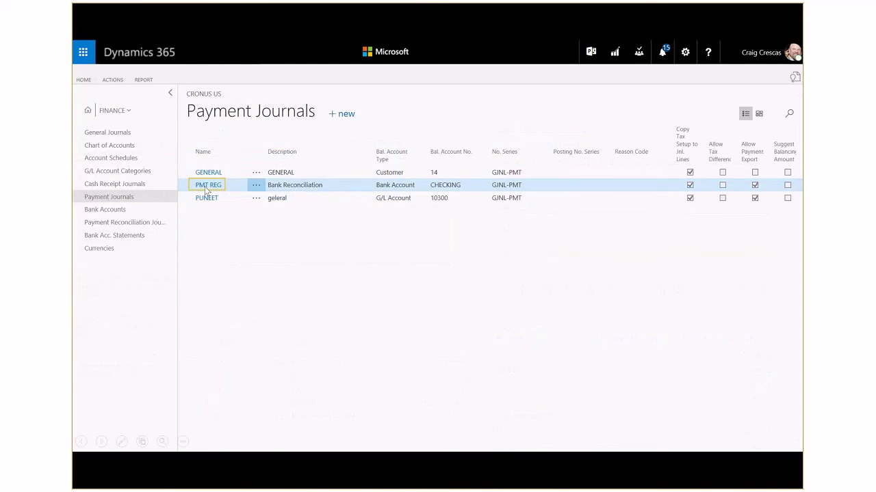
left_click(207, 185)
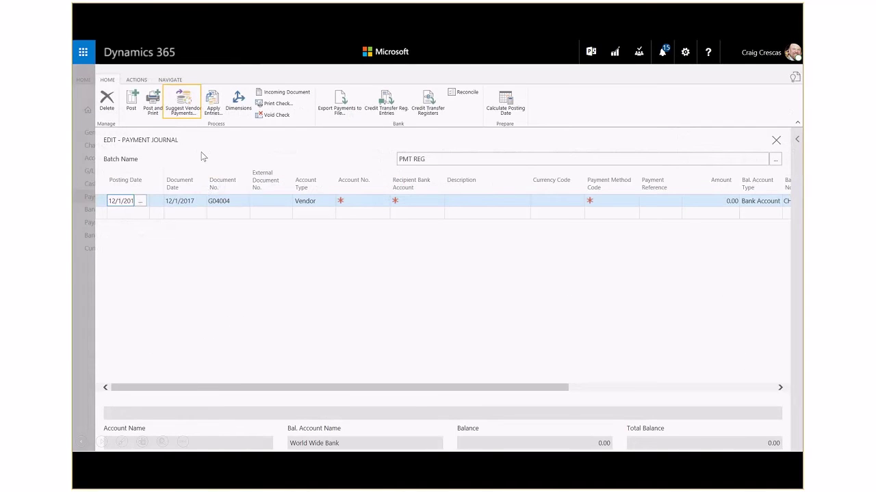